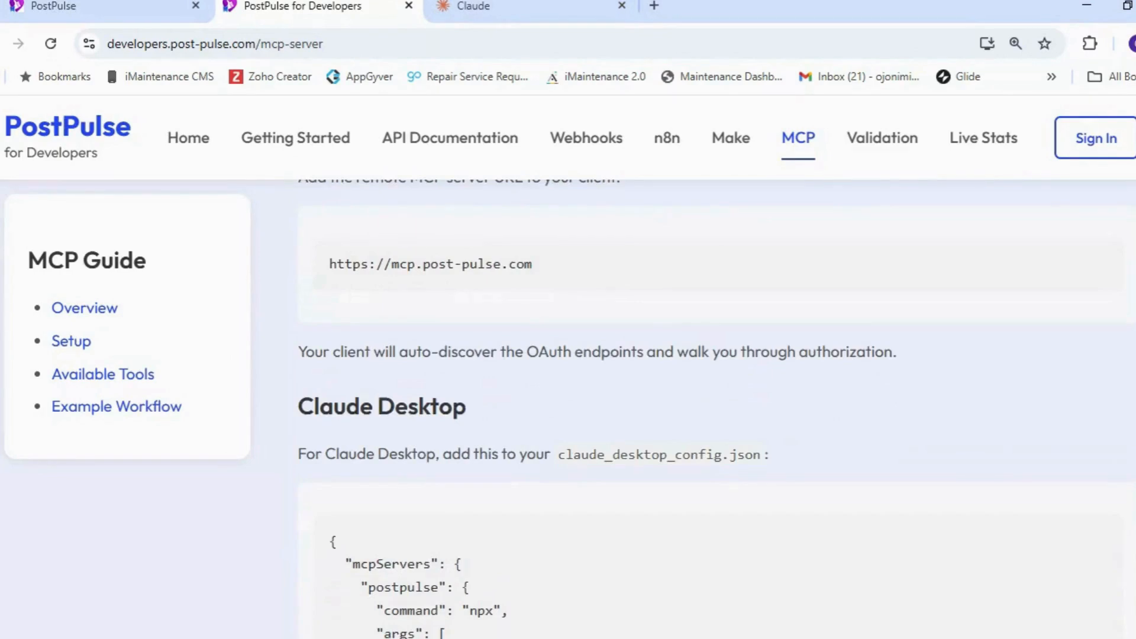
# - Read through the PostPulse MCP guide, examining the Claude Desktop setup, the available tools and the example workflow
pyautogui.scroll(1, 718, 408)
pyautogui.scroll(-10, 717, 409)
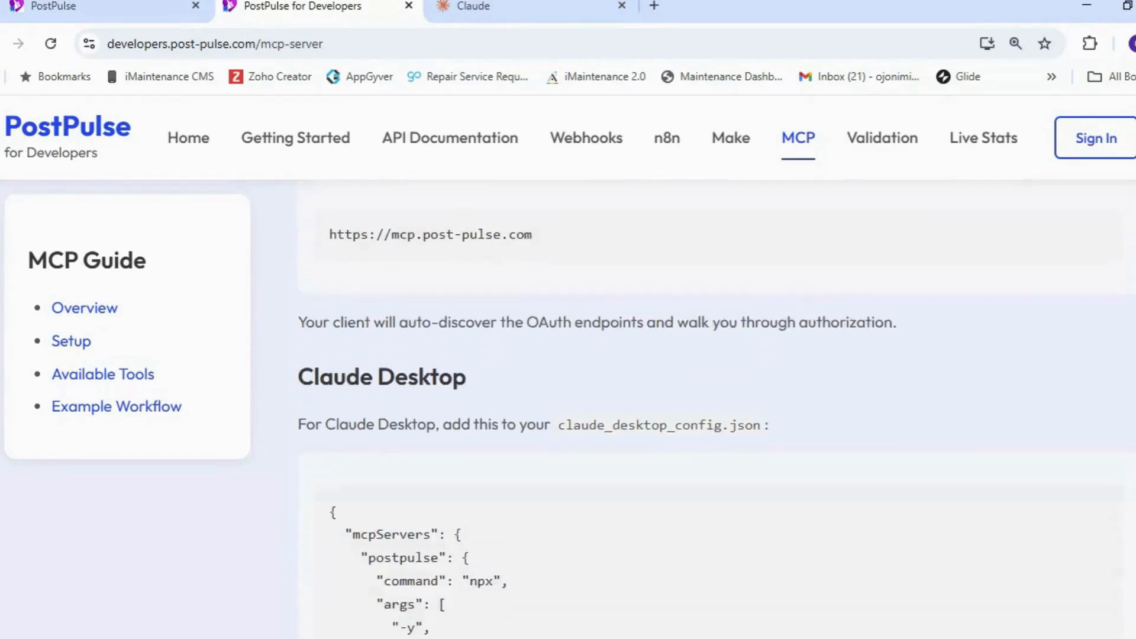
pyautogui.scroll(-2, 717, 408)
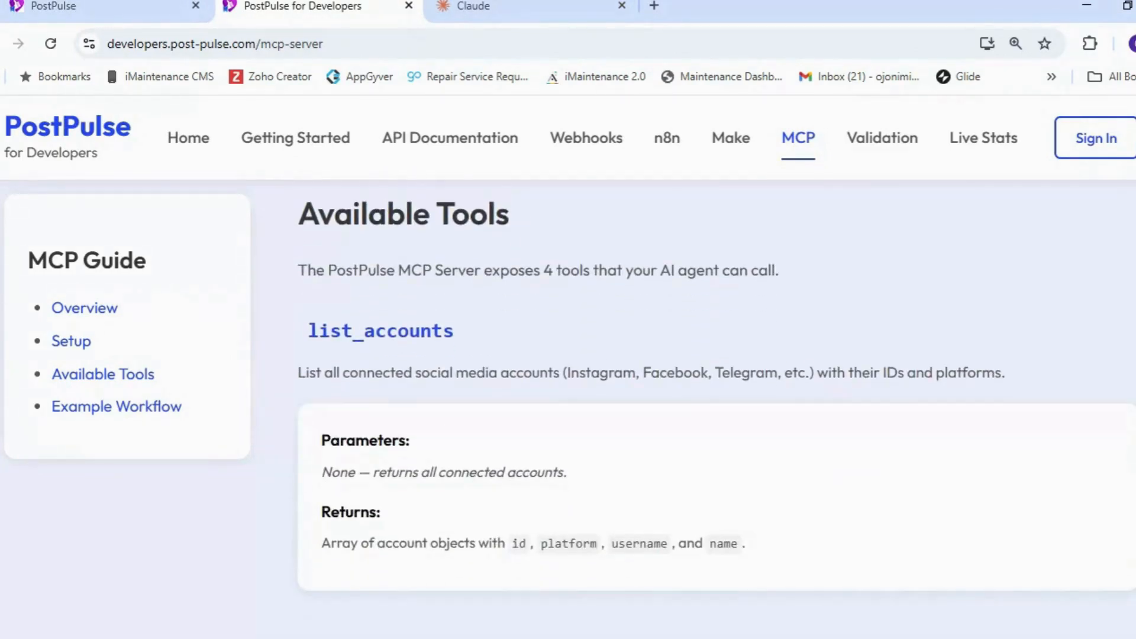
pyautogui.scroll(-6, 718, 409)
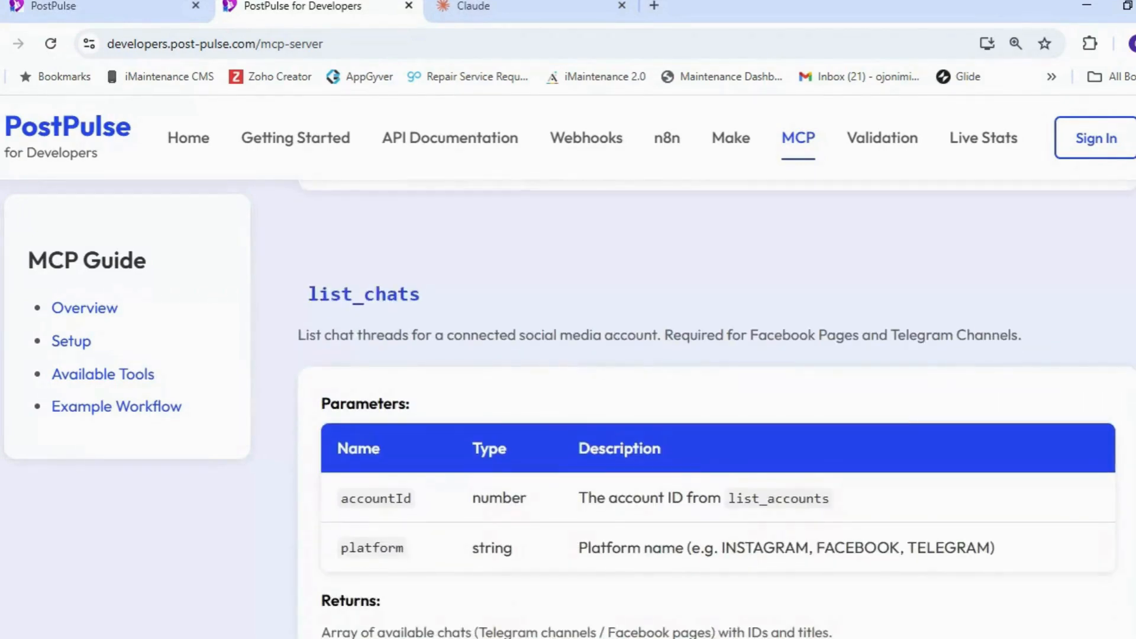
pyautogui.scroll(-6, 718, 408)
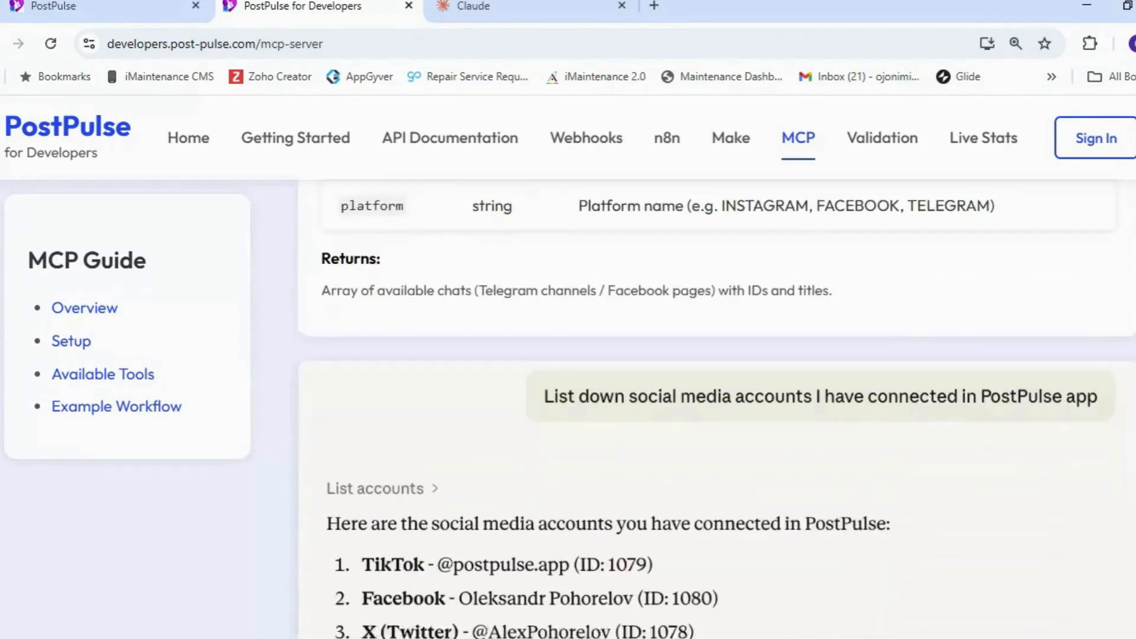
pyautogui.scroll(-8, 717, 409)
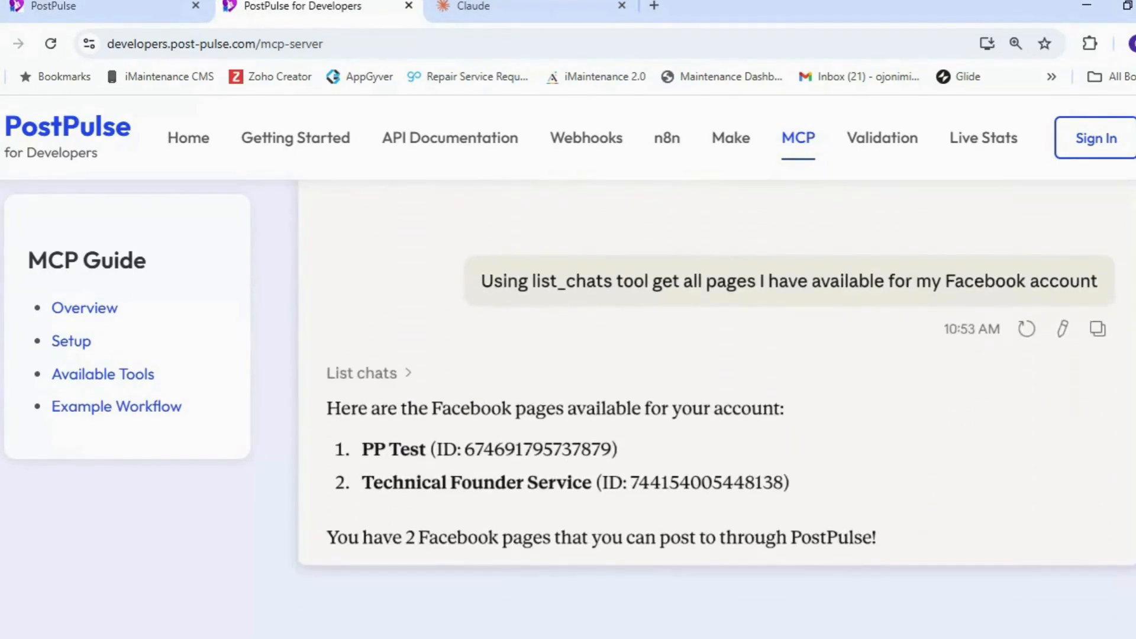
pyautogui.scroll(-8, 717, 408)
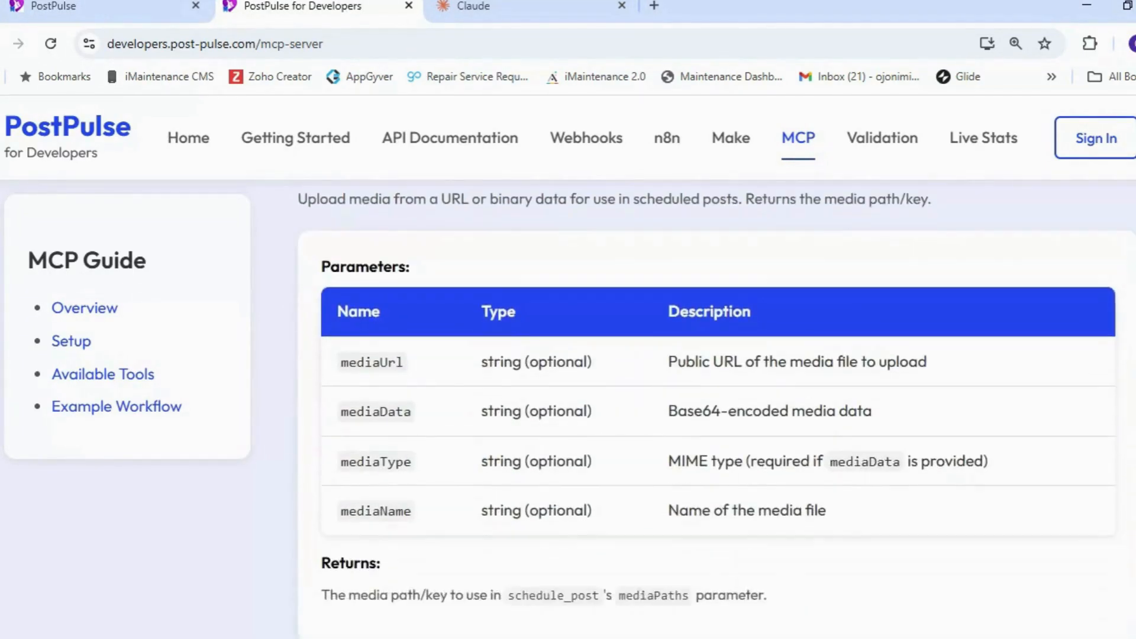
pyautogui.scroll(-7, 717, 409)
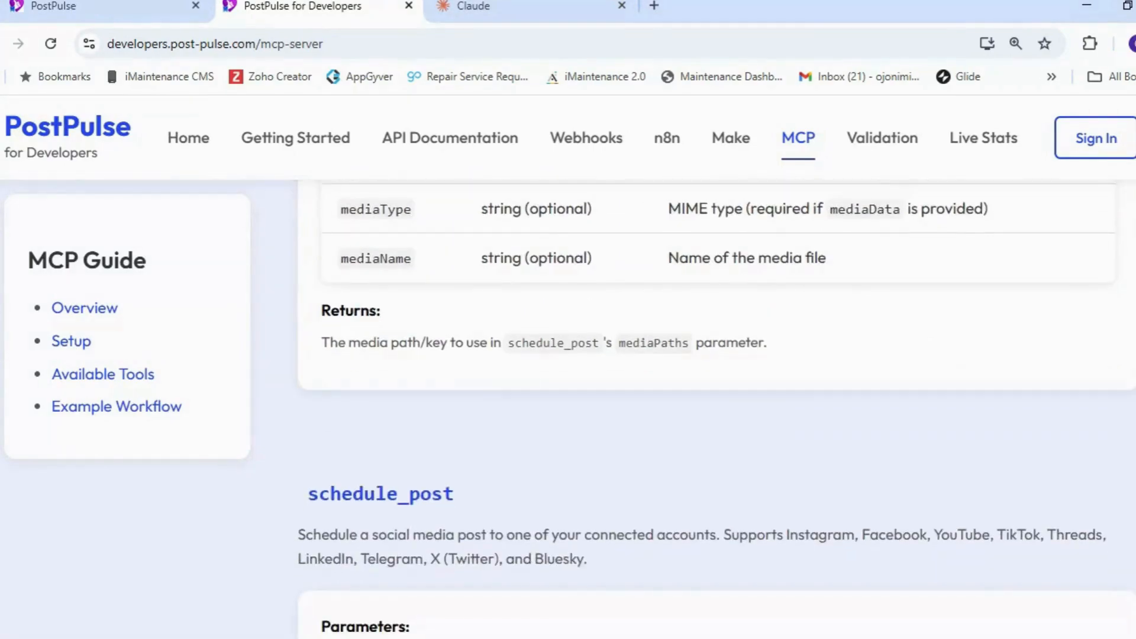
pyautogui.scroll(-10, 718, 408)
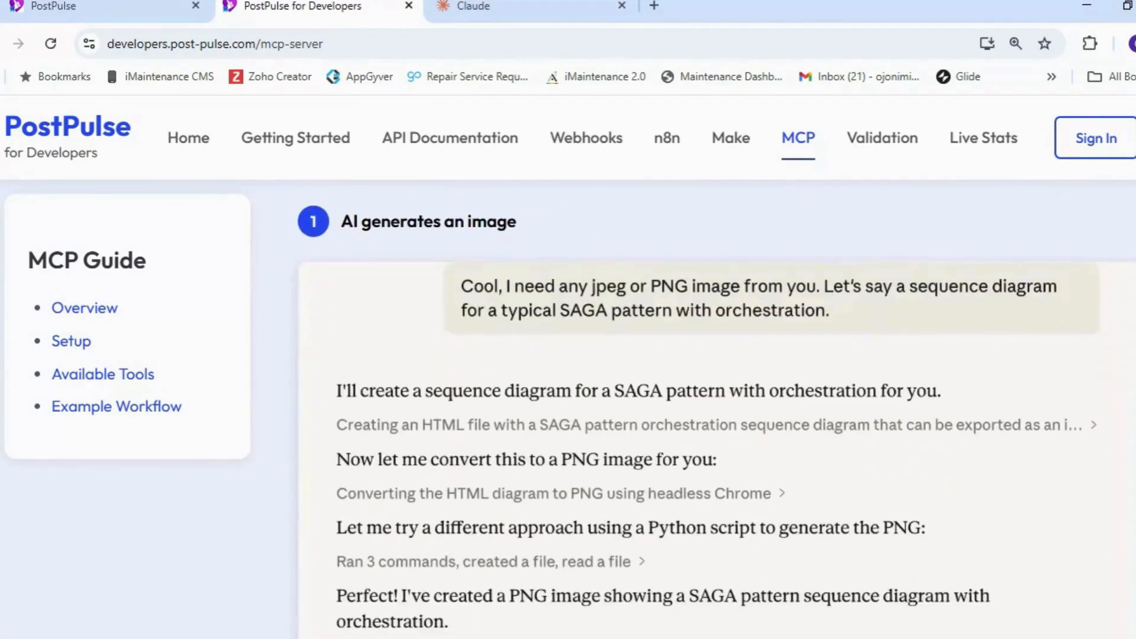
pyautogui.scroll(-10, 718, 408)
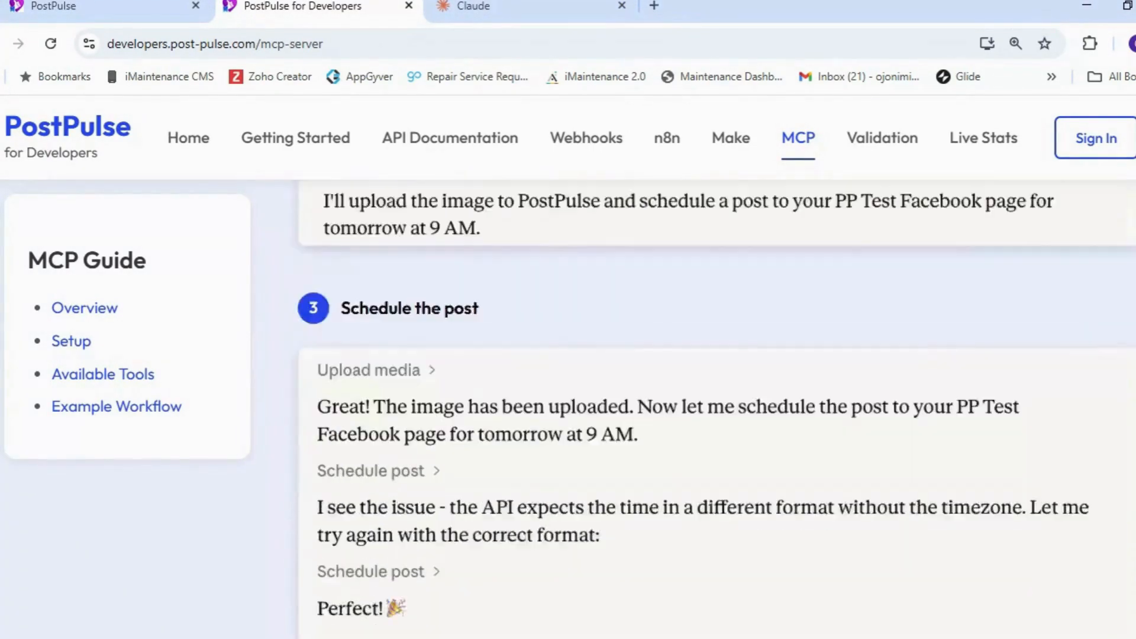
pyautogui.scroll(20, 718, 409)
pyautogui.click(531, 3)
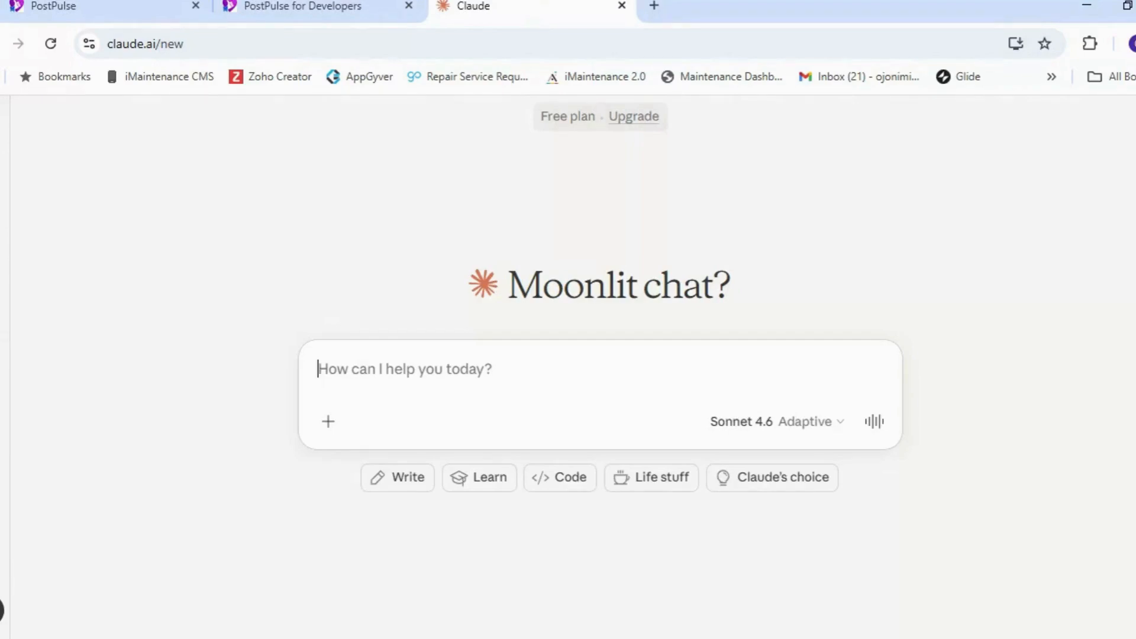
pyautogui.click(332, 16)
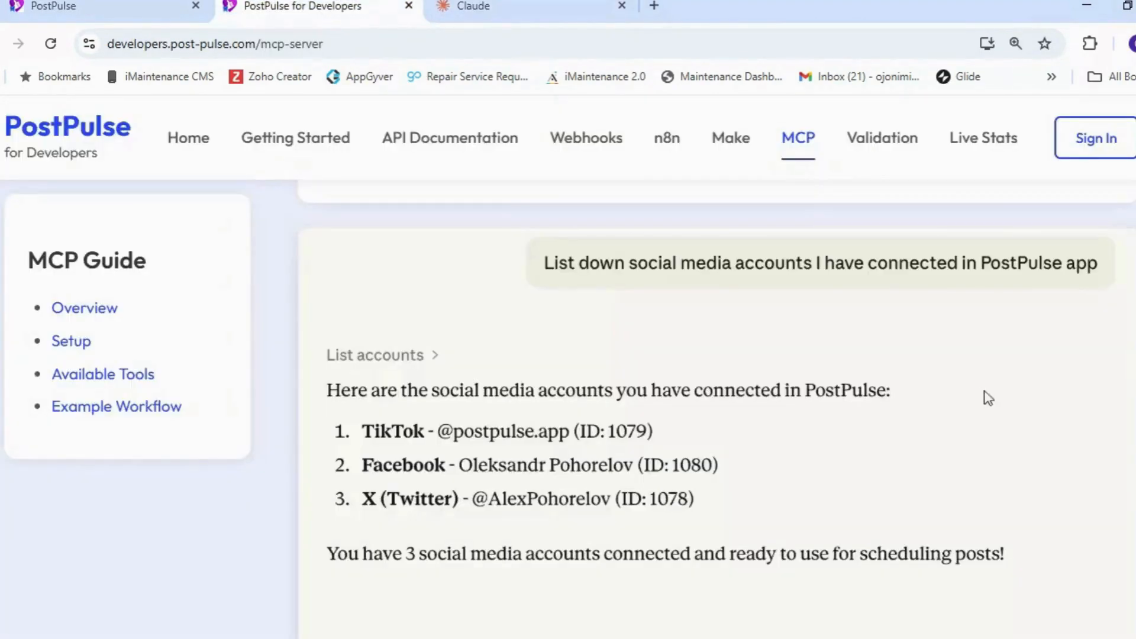
pyautogui.scroll(15, 723, 362)
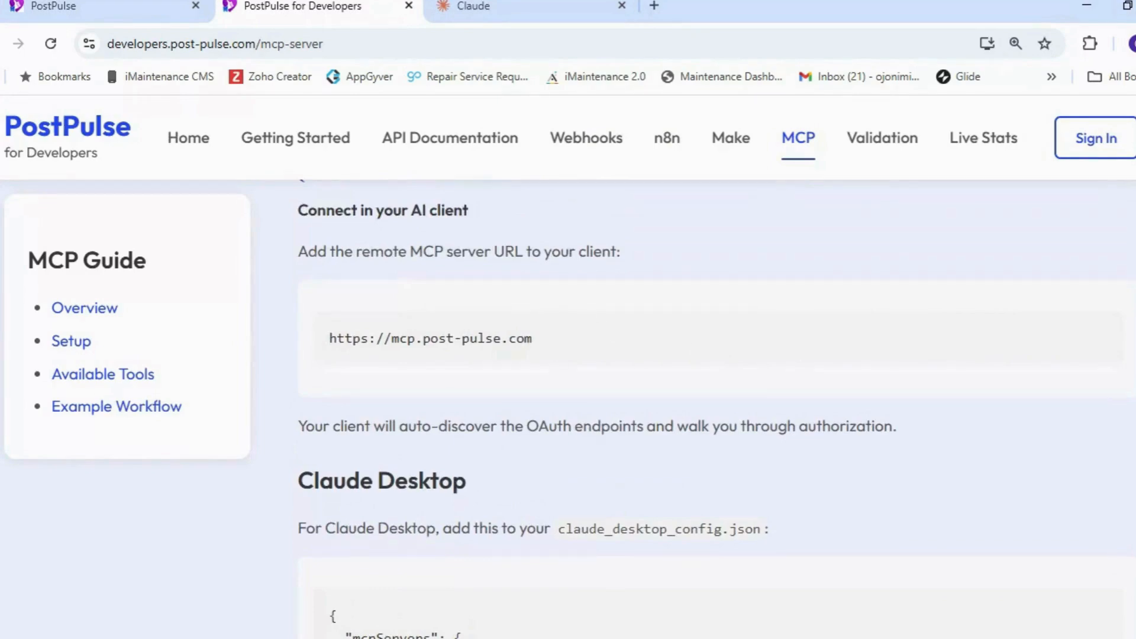
pyautogui.moveTo(531, 338); pyautogui.dragTo(413, 331)
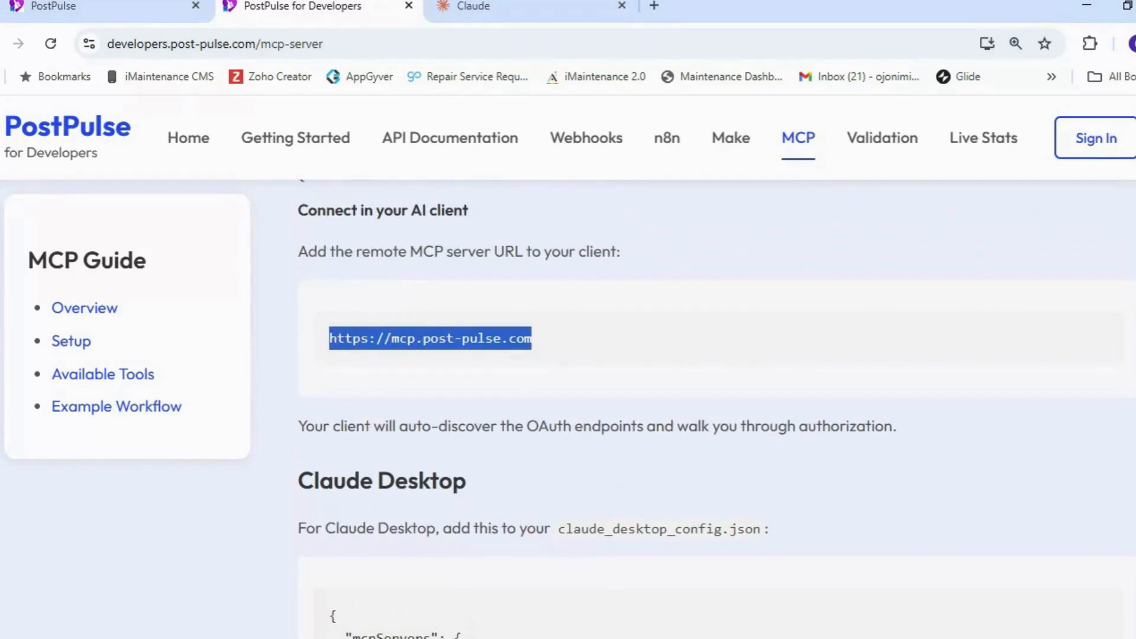
pyautogui.click(533, 11)
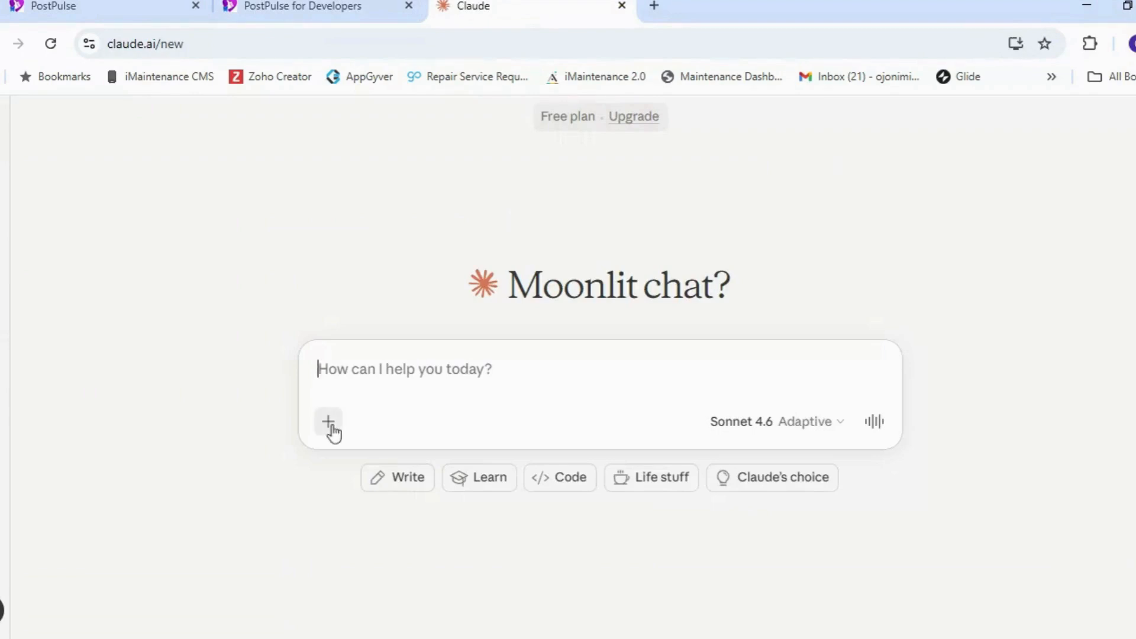
pyautogui.click(4, 338)
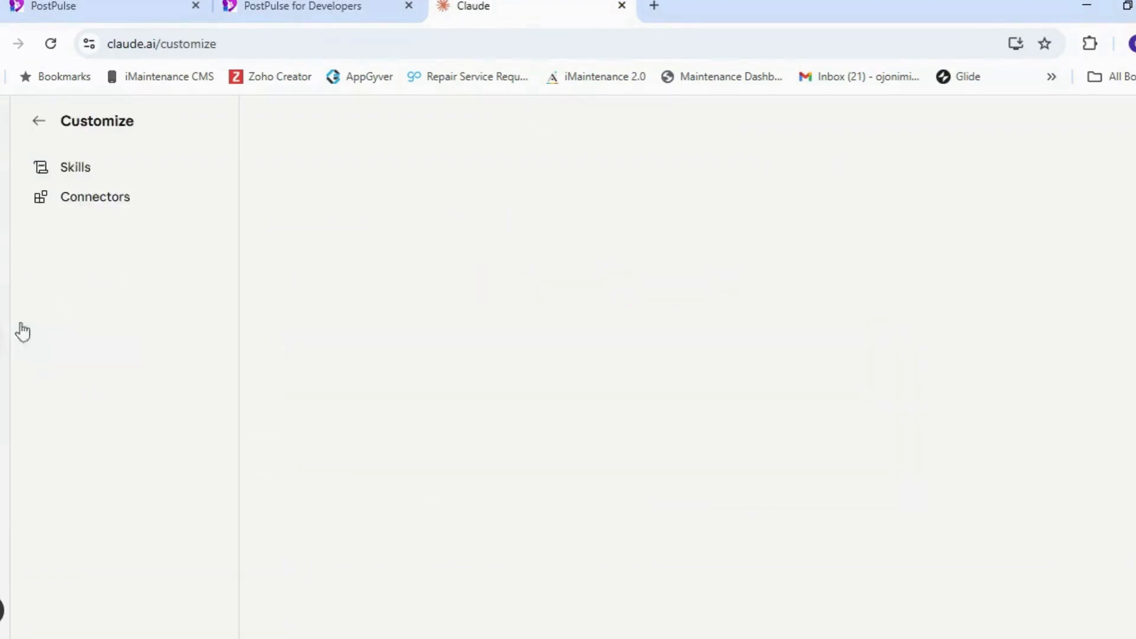
pyautogui.click(149, 204)
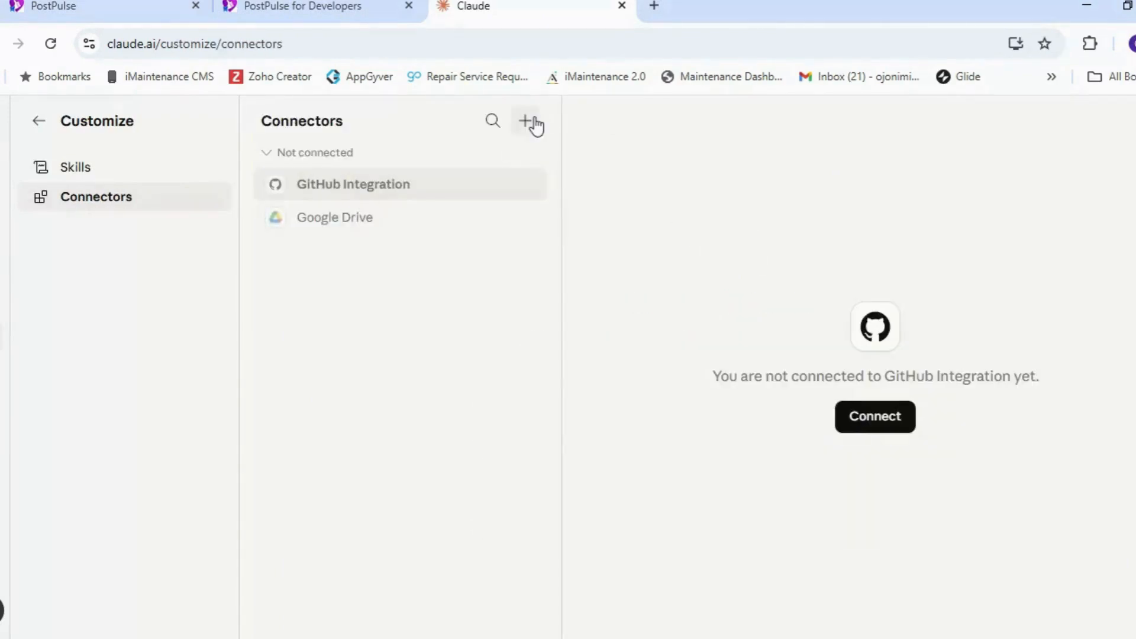
pyautogui.click(534, 123)
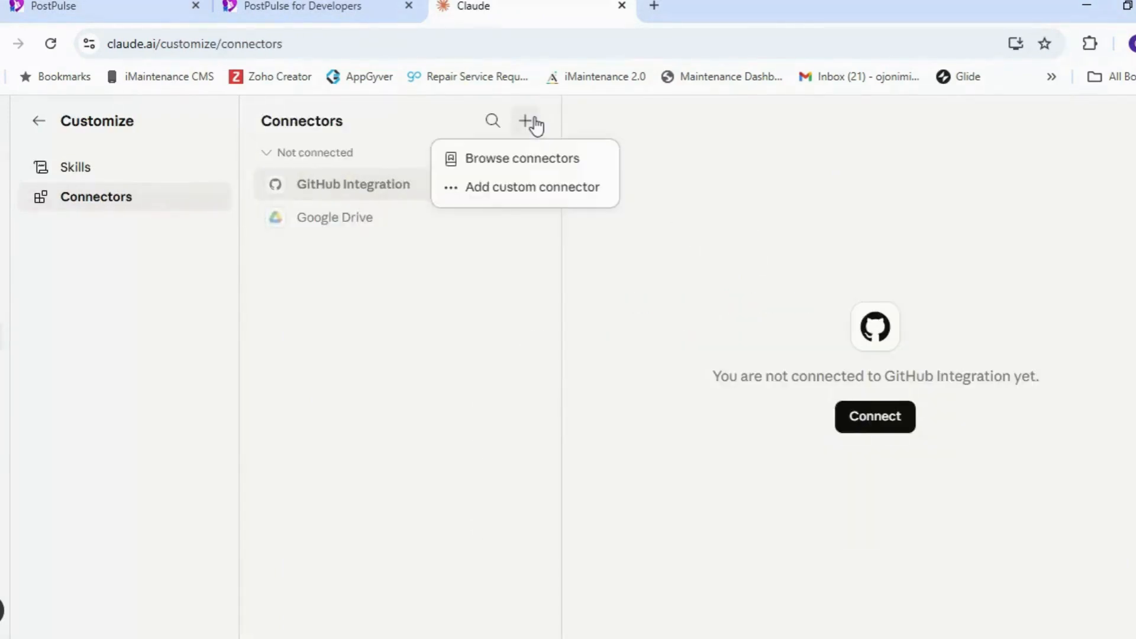
pyautogui.click(528, 188)
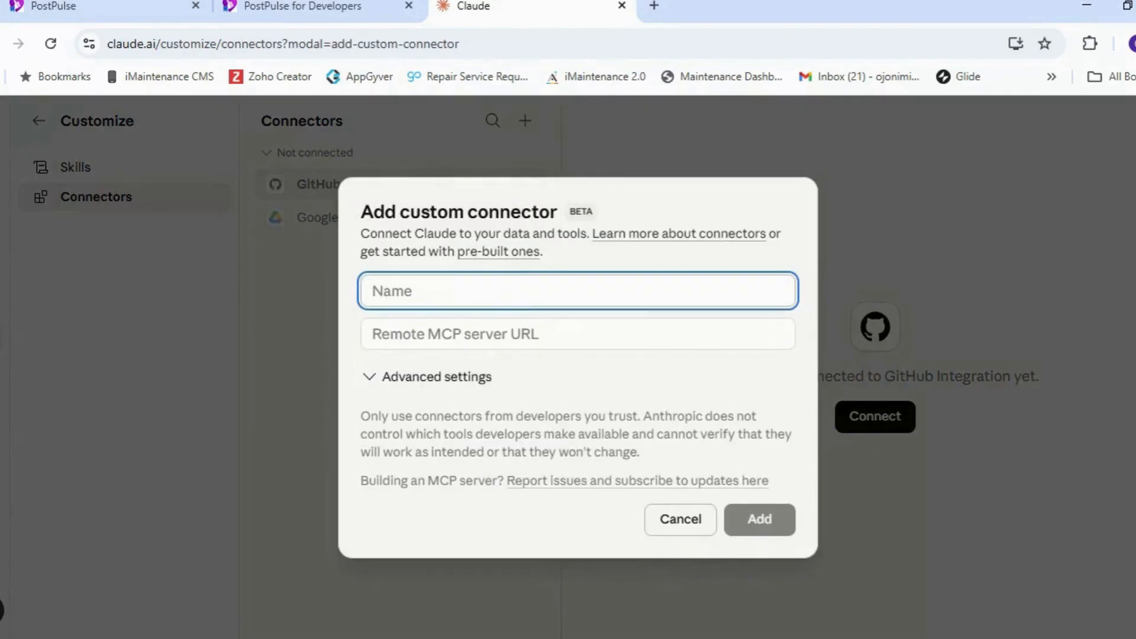
pyautogui.write('PostPulse')
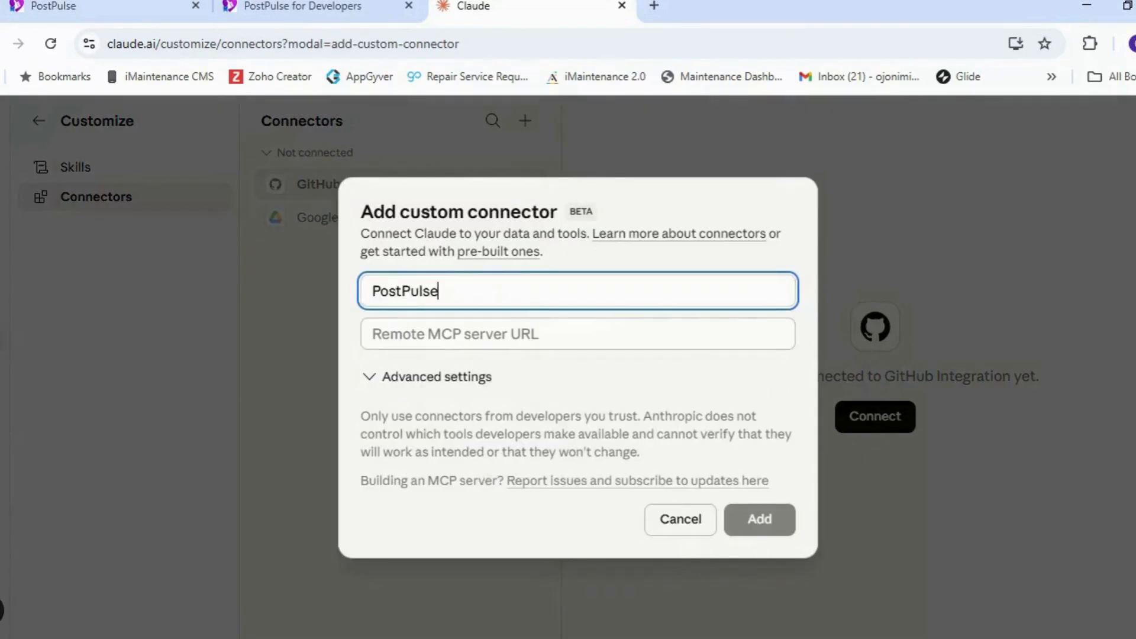
pyautogui.press('Tab')
pyautogui.write('https://mcp.post-pulse.com')
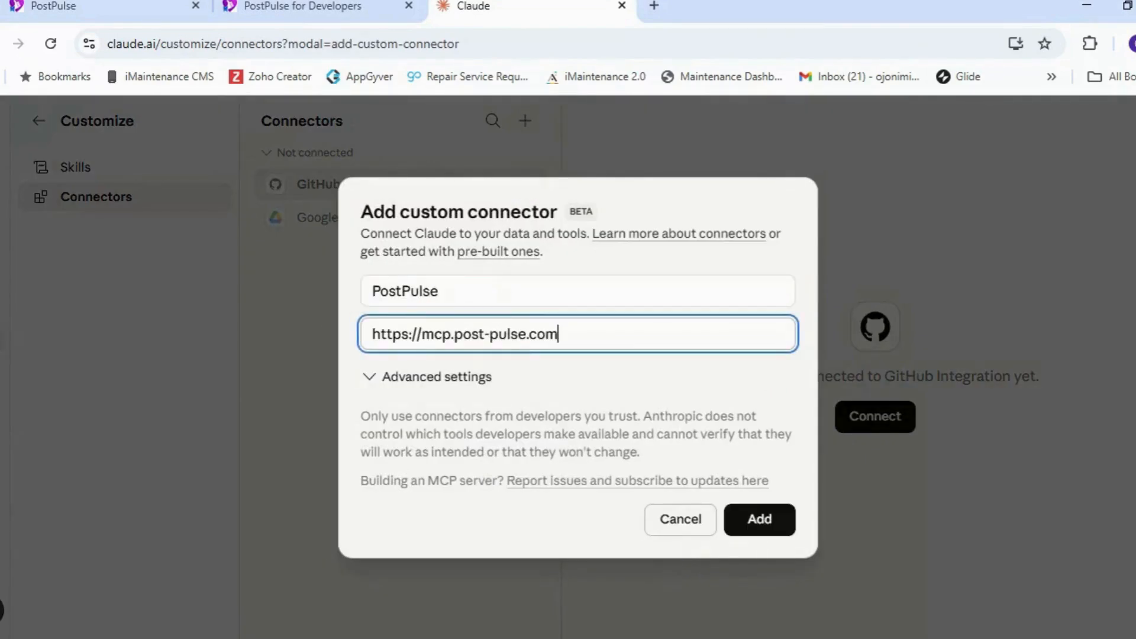
pyautogui.click(763, 531)
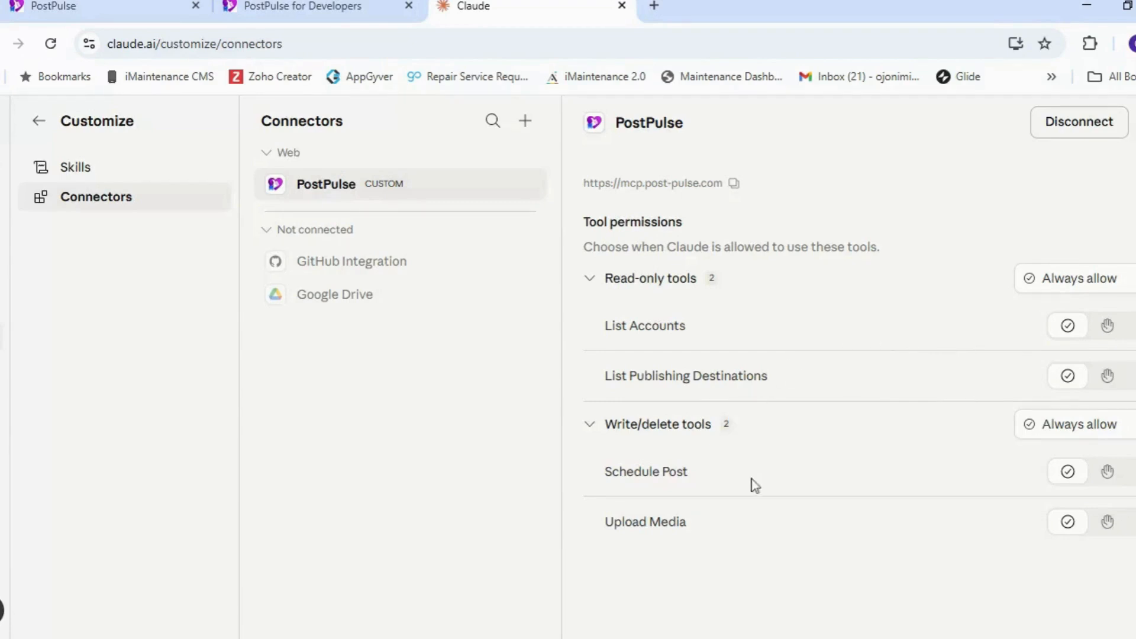
# - Check the permission choices for the PostPulse connector's read-only tools and write/delete tools
pyautogui.click(1024, 288)
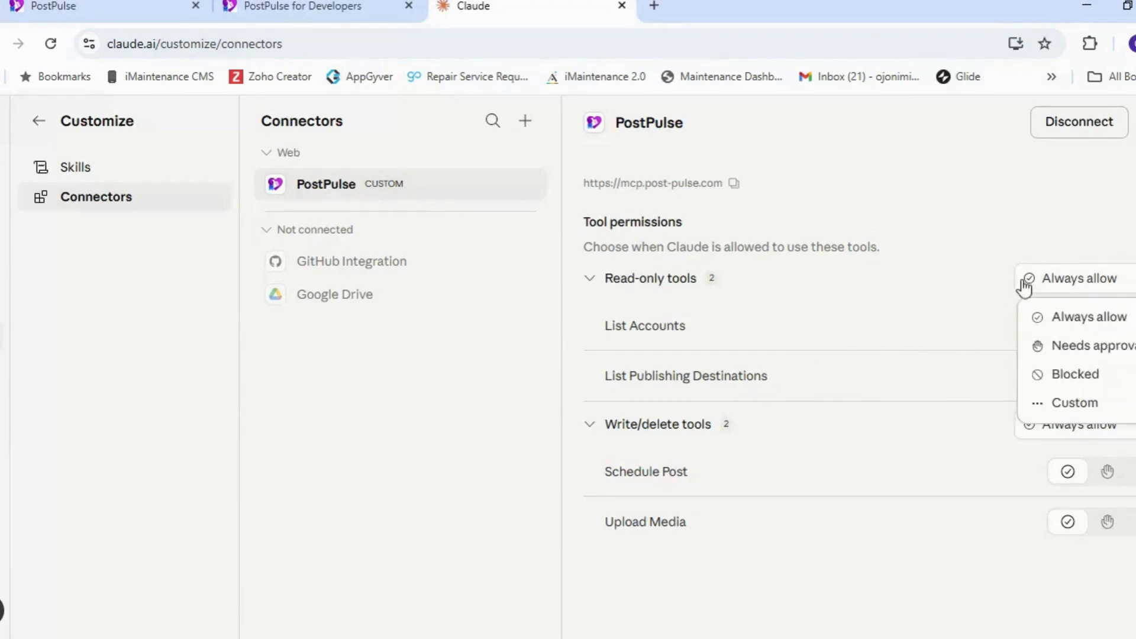
pyautogui.click(998, 264)
pyautogui.click(1107, 434)
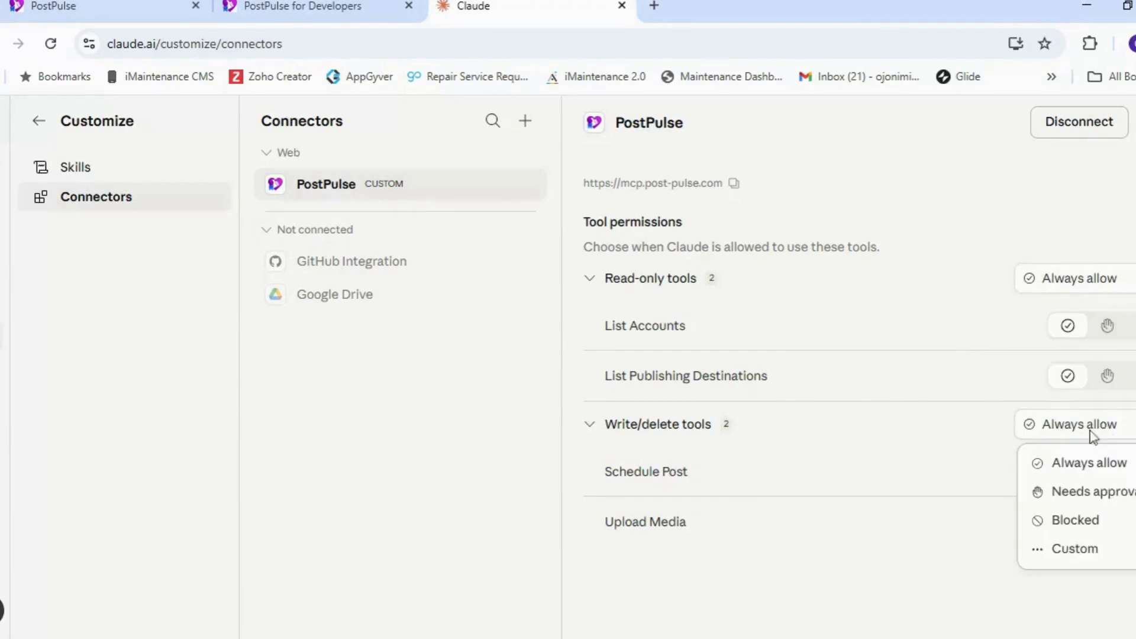
pyautogui.click(909, 292)
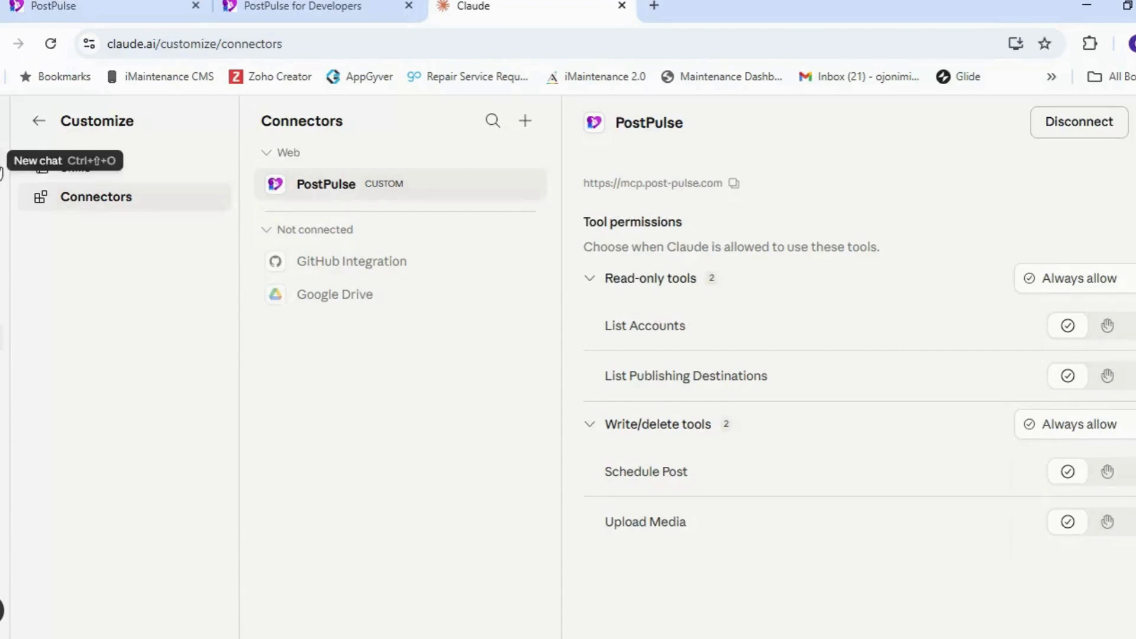
# - Start a new chat and add PostPulse's "Schedule a Social Media Post" prompt with the platform set to X
pyautogui.click(2, 170)
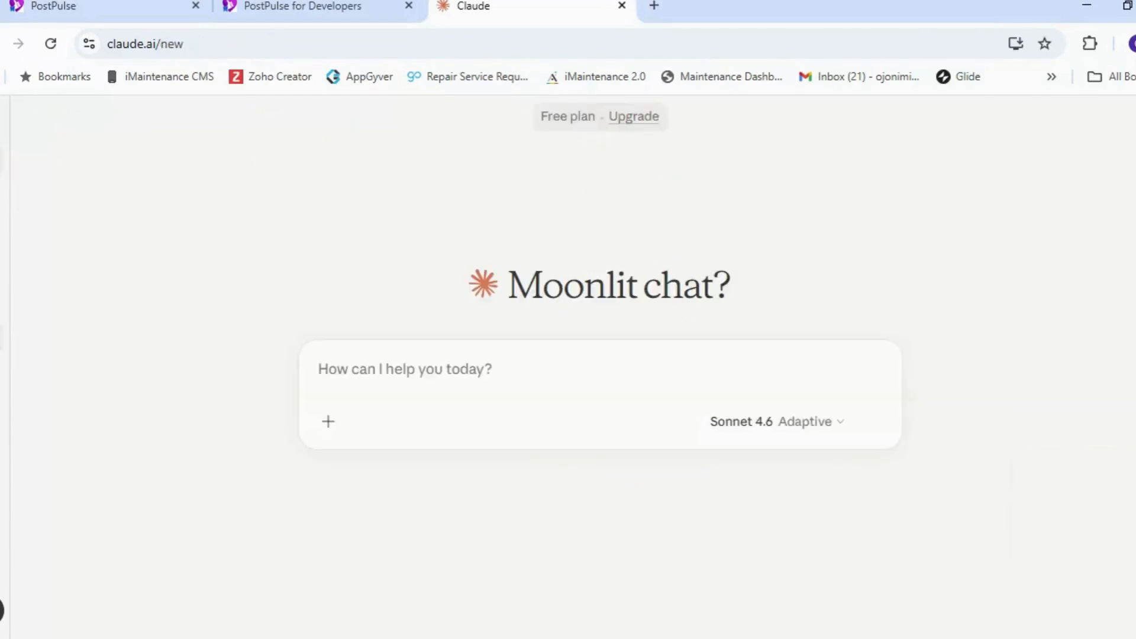
pyautogui.click(326, 435)
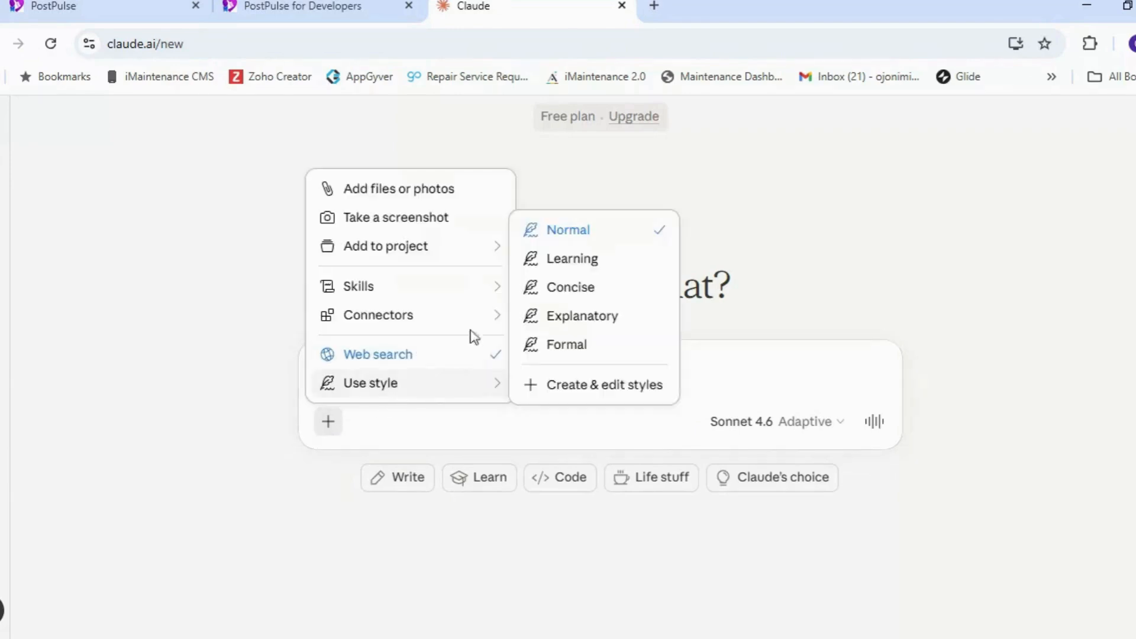
pyautogui.moveTo(477, 323)
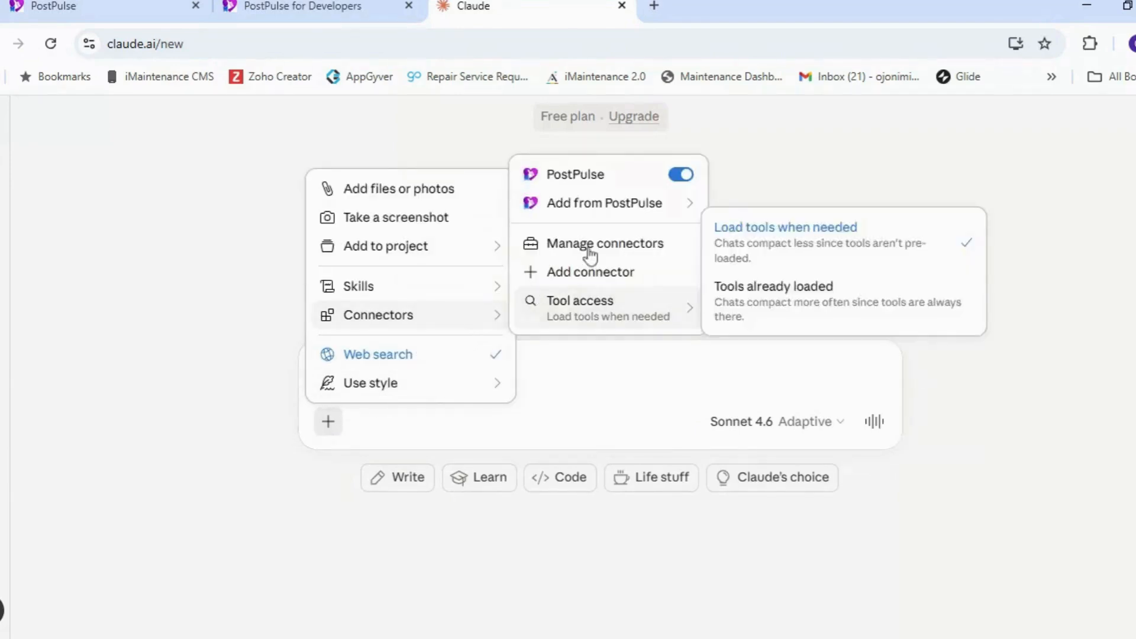
pyautogui.moveTo(607, 222)
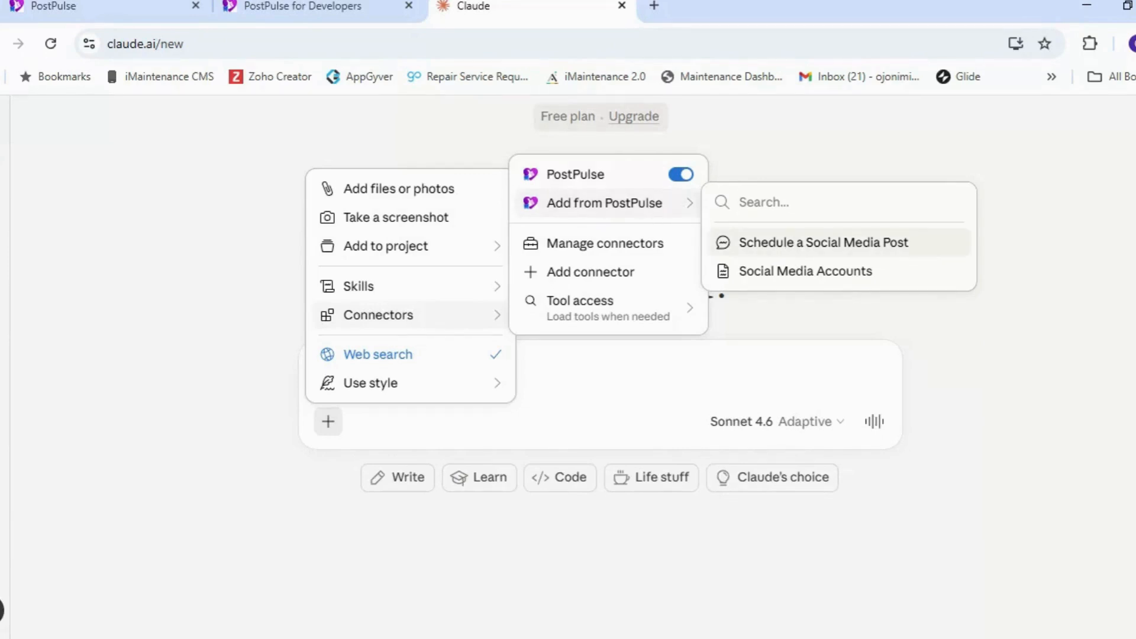
pyautogui.click(787, 255)
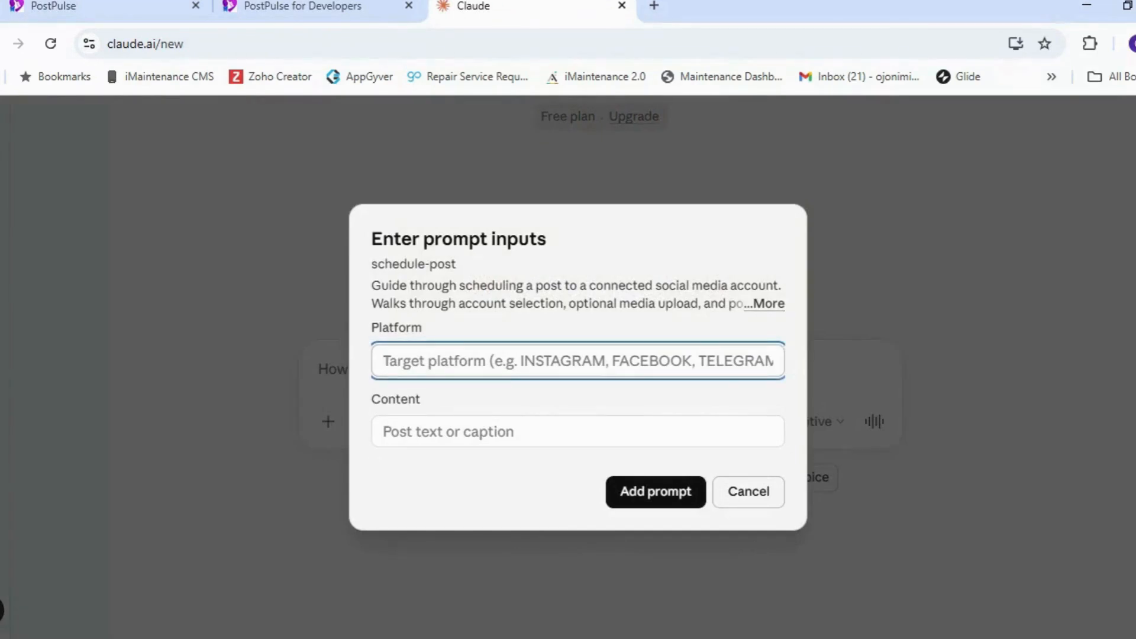
pyautogui.write('X')
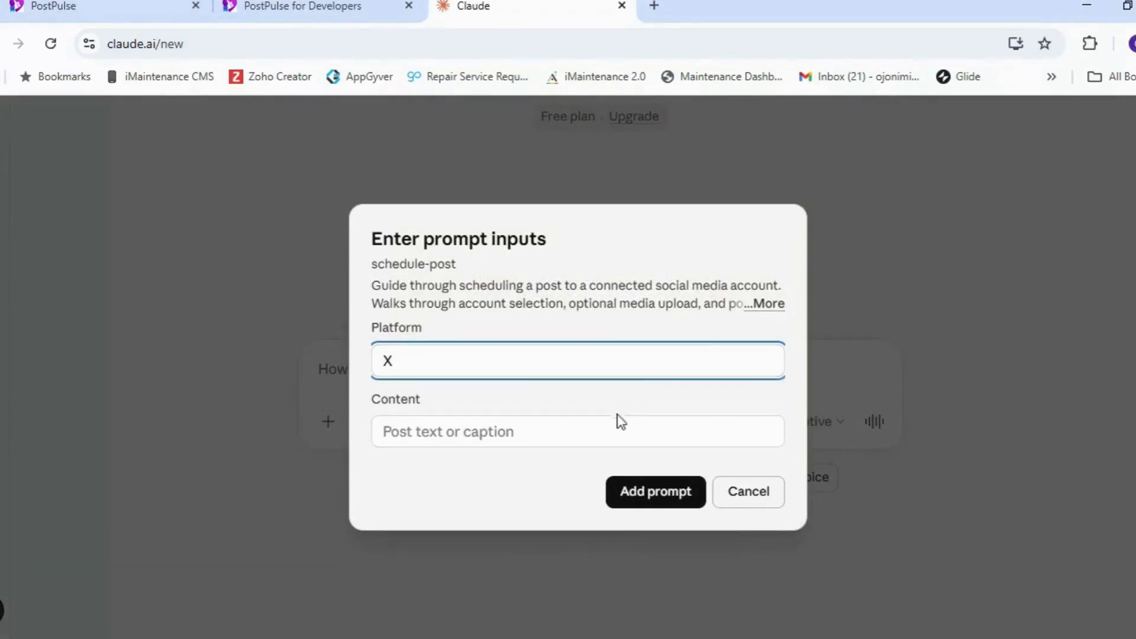
pyautogui.click(650, 497)
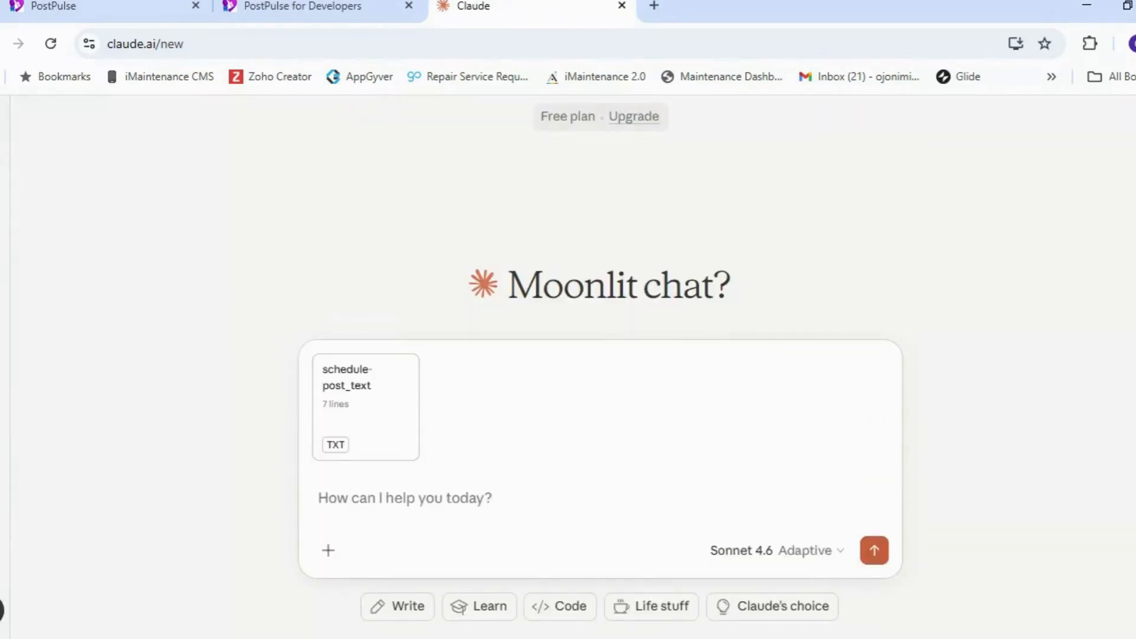
# - Ask Claude to write a detailed post for X about the impact of MCP's on No-Code development and schedule it in PostPulse for the 28th of April
pyautogui.write('Write a detailed')
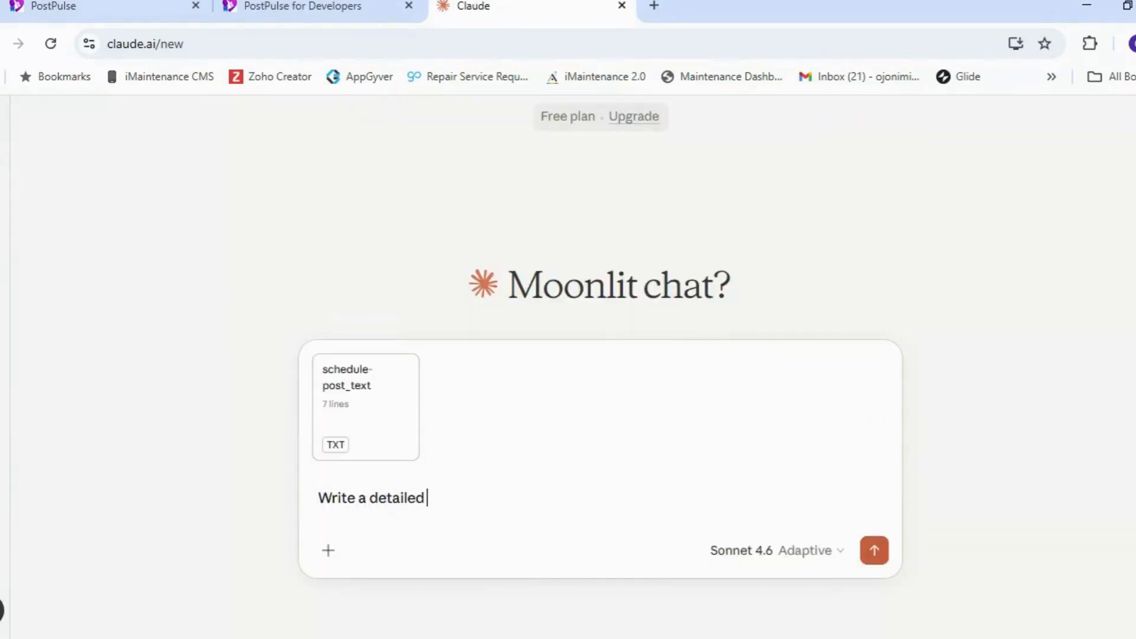
pyautogui.write(' post for X that')
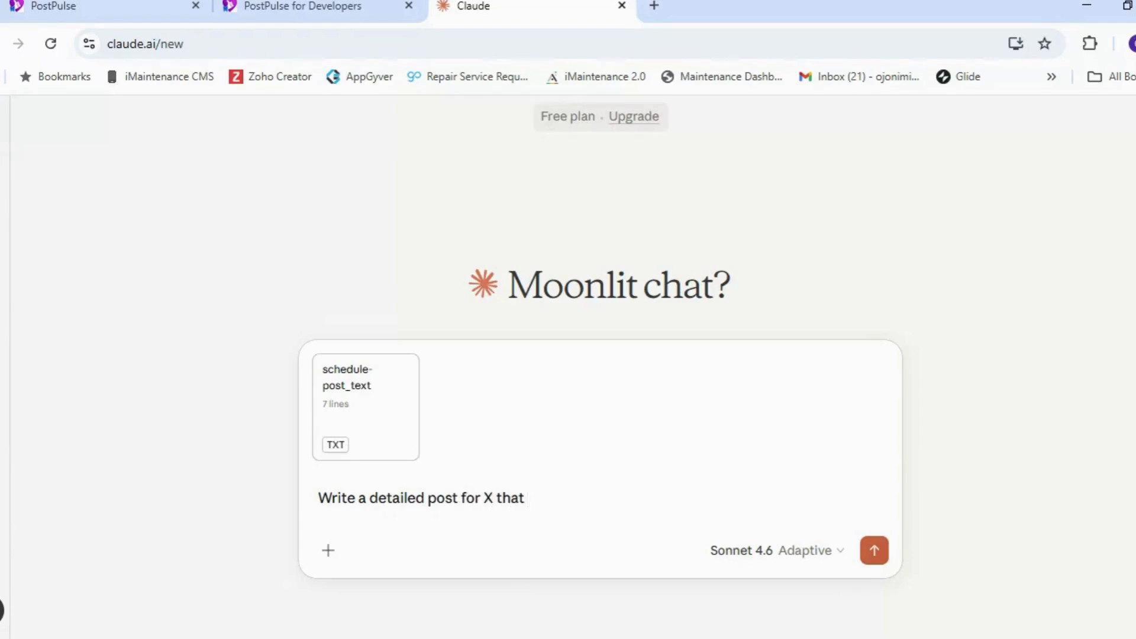
pyautogui.write(' talks about the o')
pyautogui.press('BackSpace')
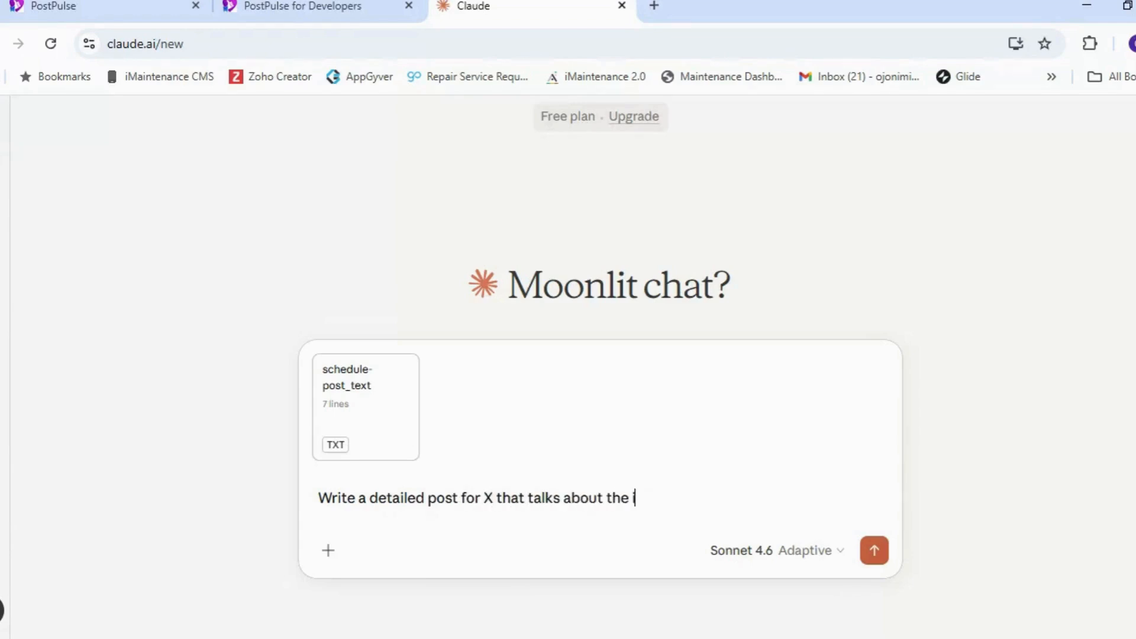
pyautogui.write("impact of MCP's on")
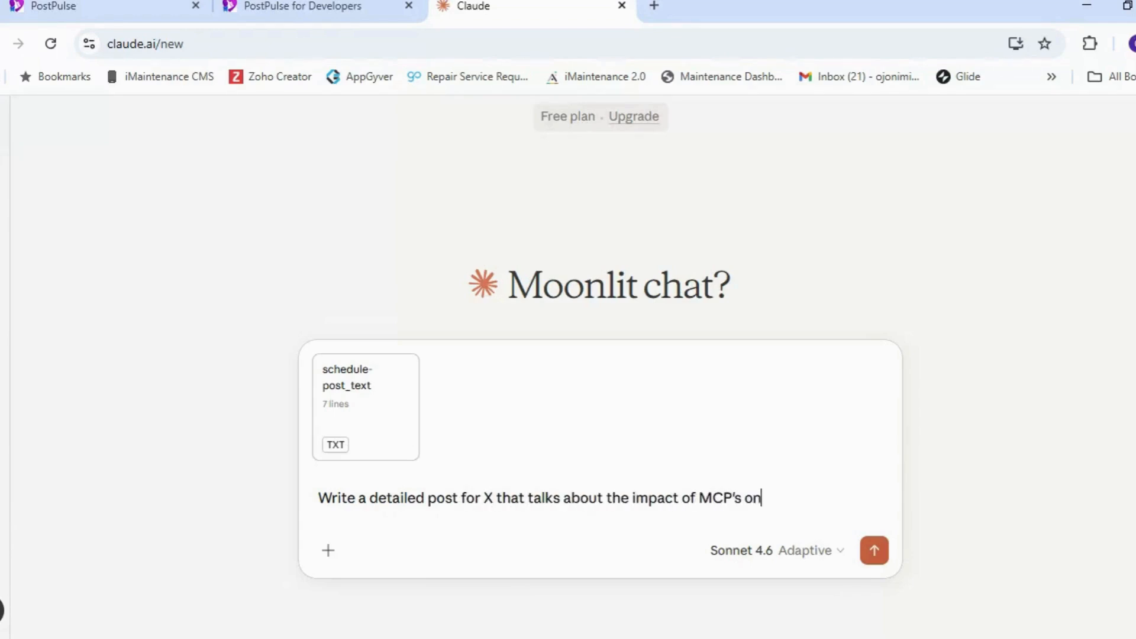
pyautogui.write(' No-Code de')
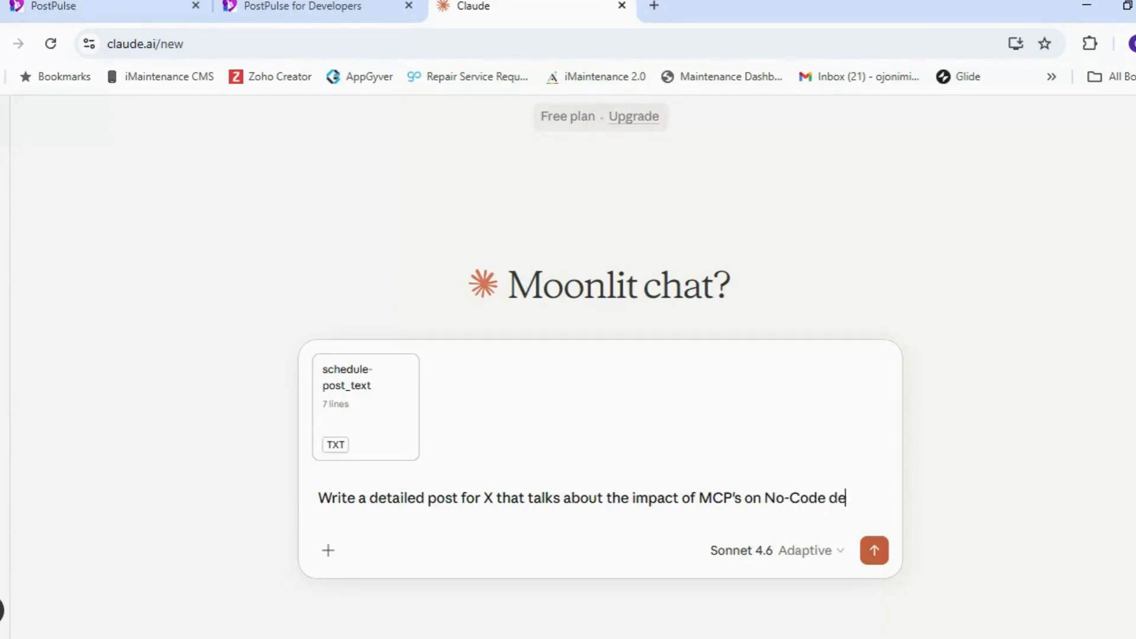
pyautogui.write('velopment and schedule it in PostPulse for the')
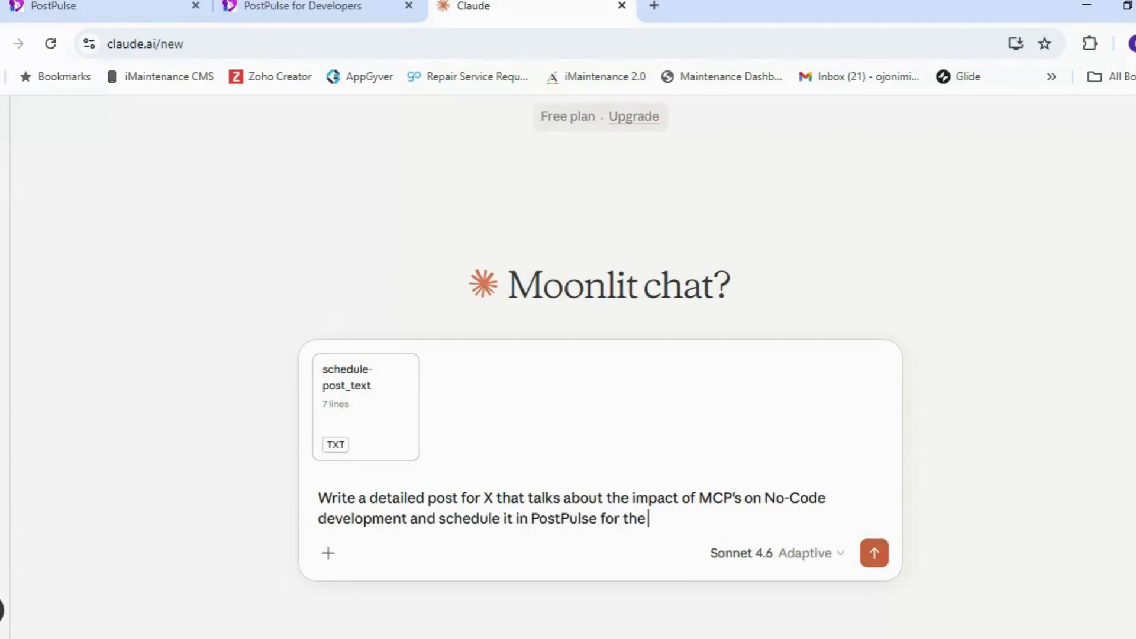
pyautogui.write(' 28ath')
pyautogui.press('BackSpace')
pyautogui.press('BackSpace')
pyautogui.press('BackSpace')
pyautogui.write('th of April')
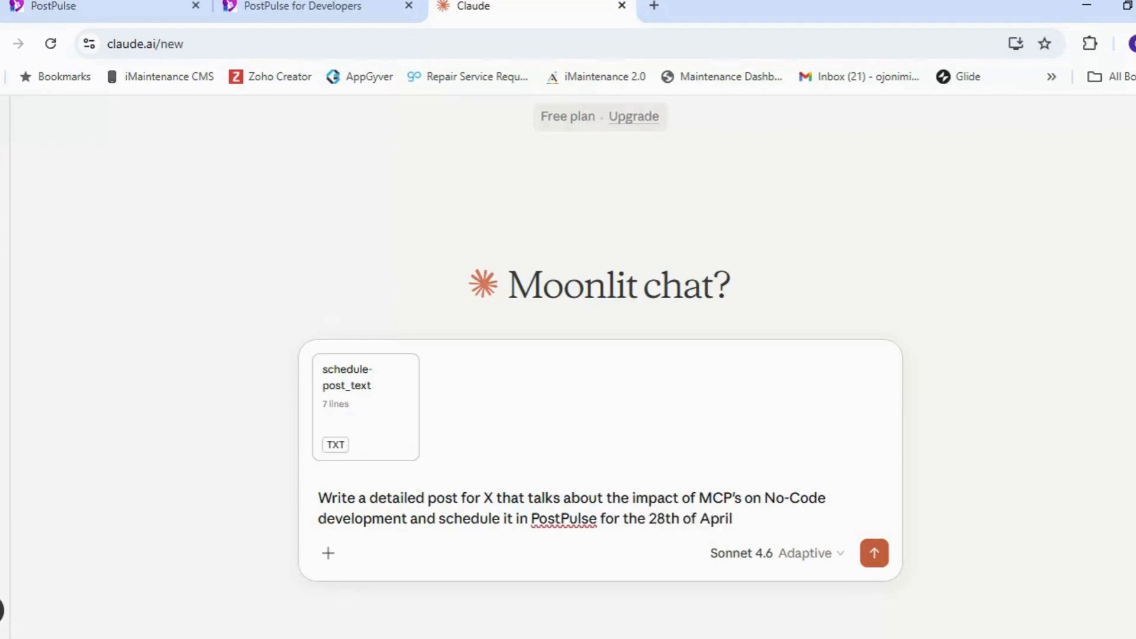
pyautogui.press('Return')
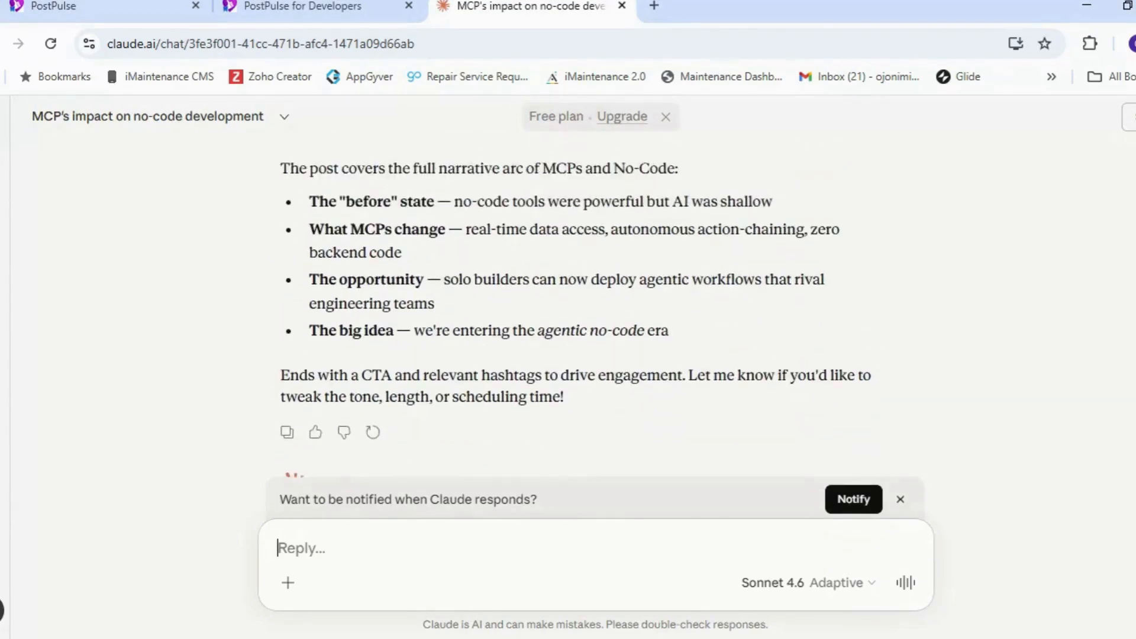
# - Switch to the PostPulse dashboard and show the calendar week of Apr 27 - May 3, 2026
pyautogui.click(53, 7)
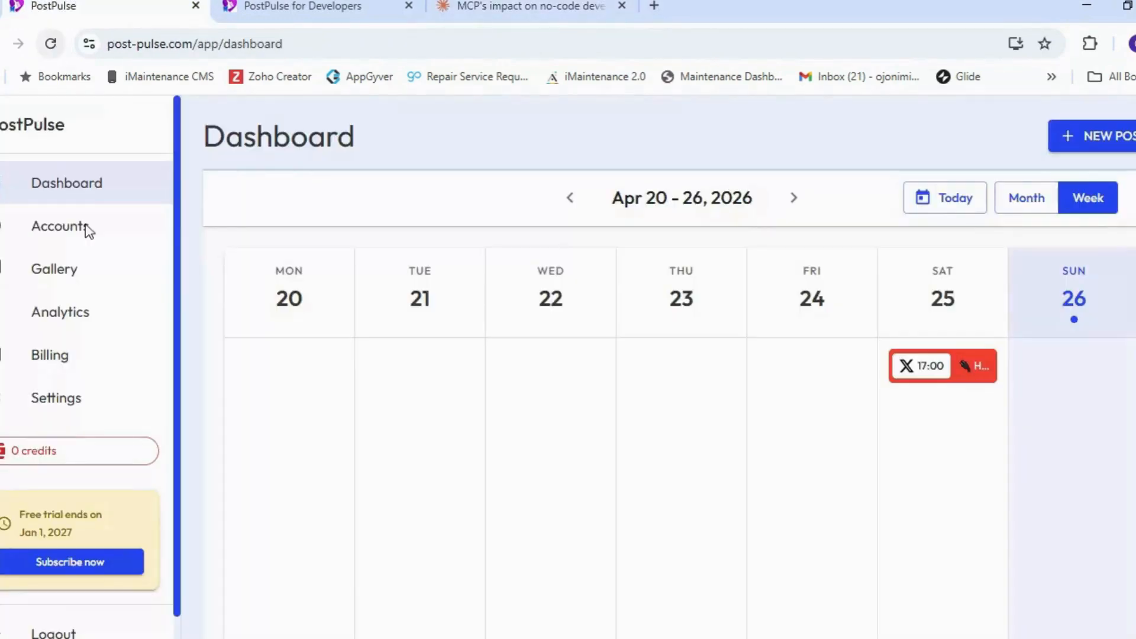
pyautogui.click(59, 227)
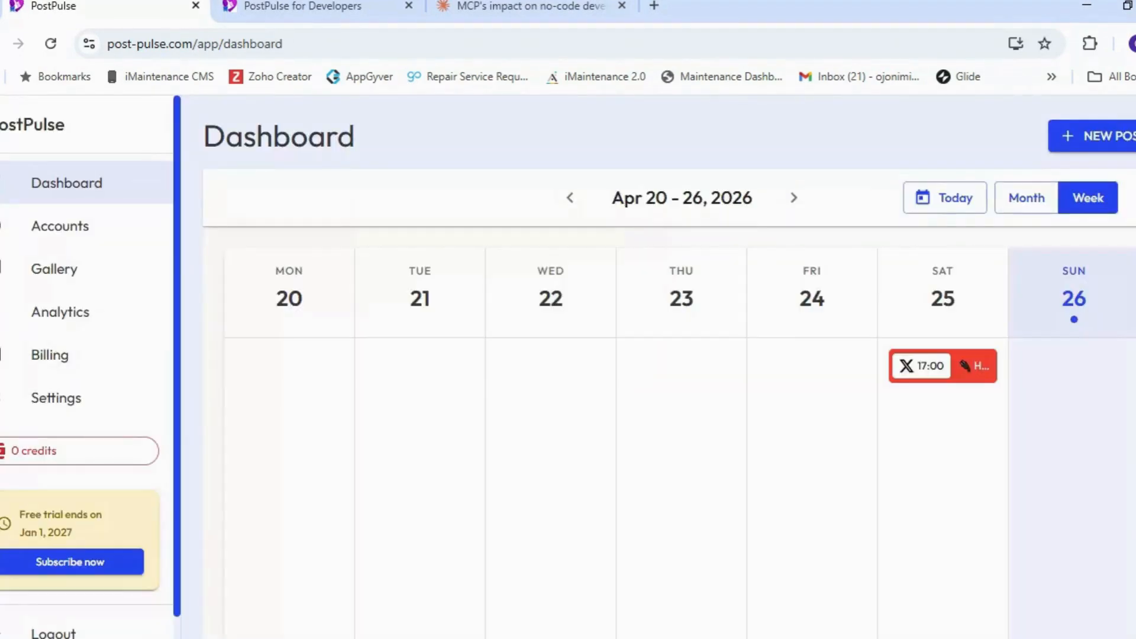
pyautogui.click(794, 199)
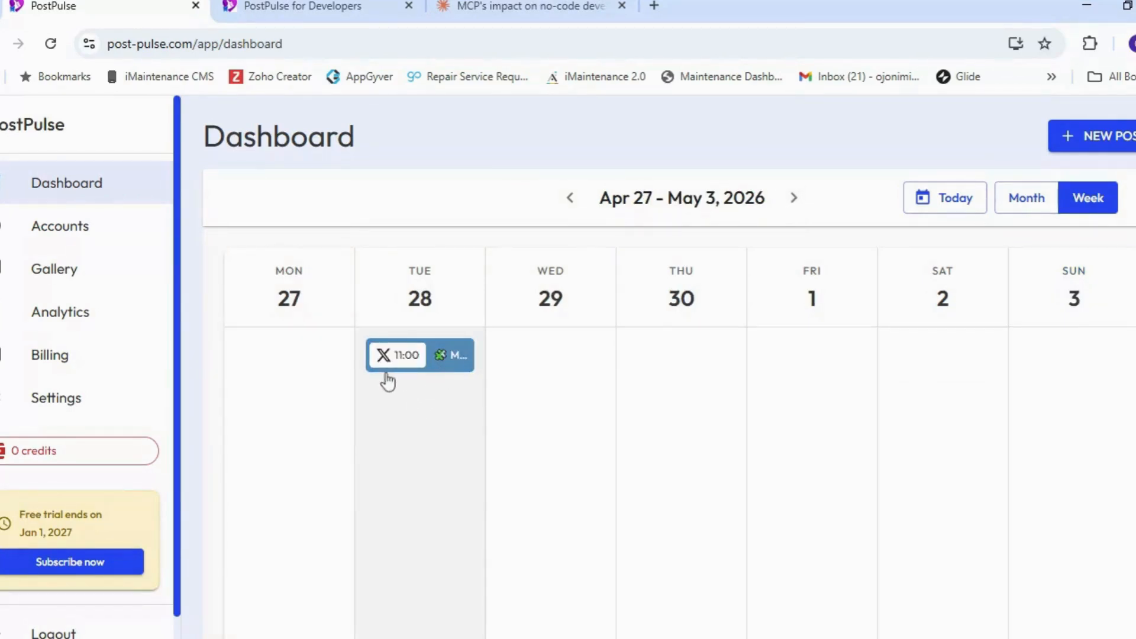
# - Open the X post on Tuesday, April 28 and review its preview, status, planned time and text
pyautogui.click(436, 361)
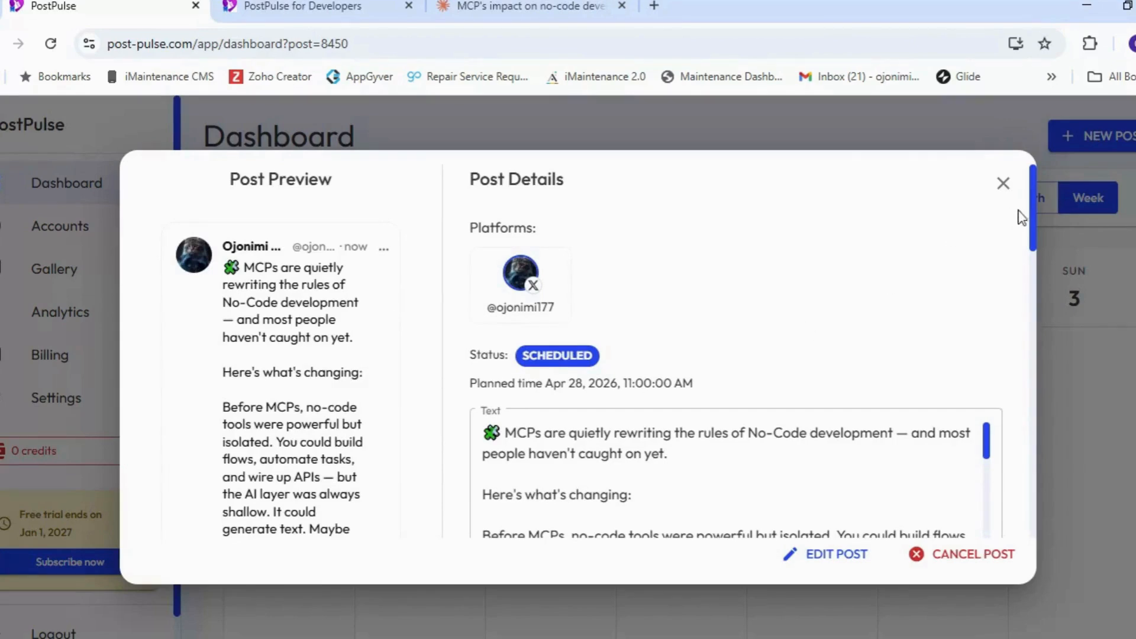
pyautogui.scroll(-2, 1031, 232)
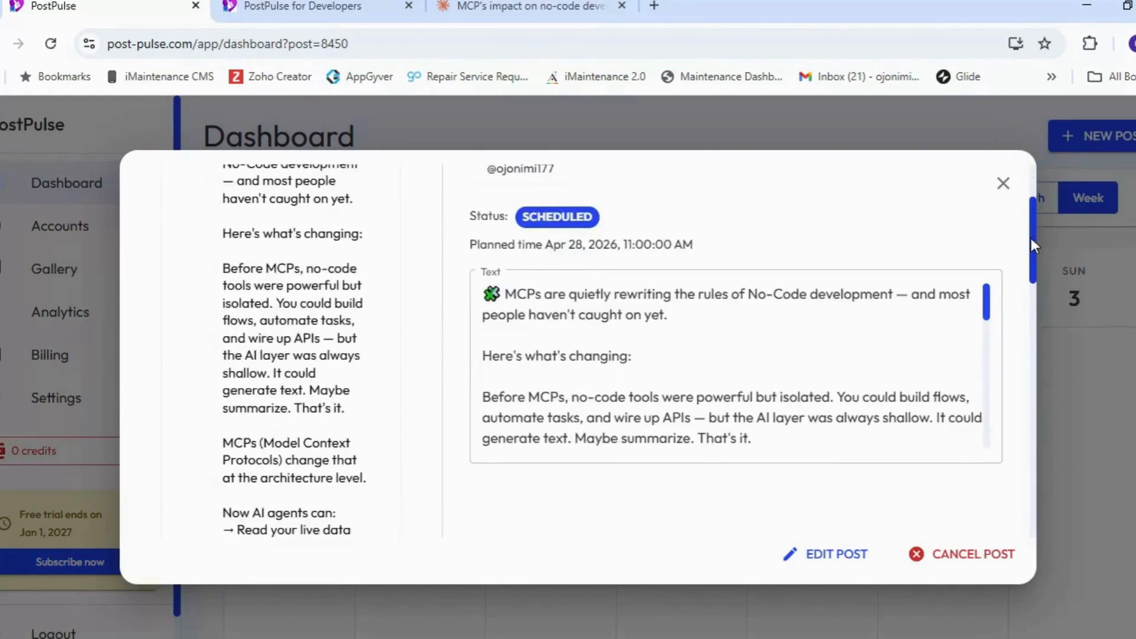
pyautogui.scroll(-5, 1031, 290)
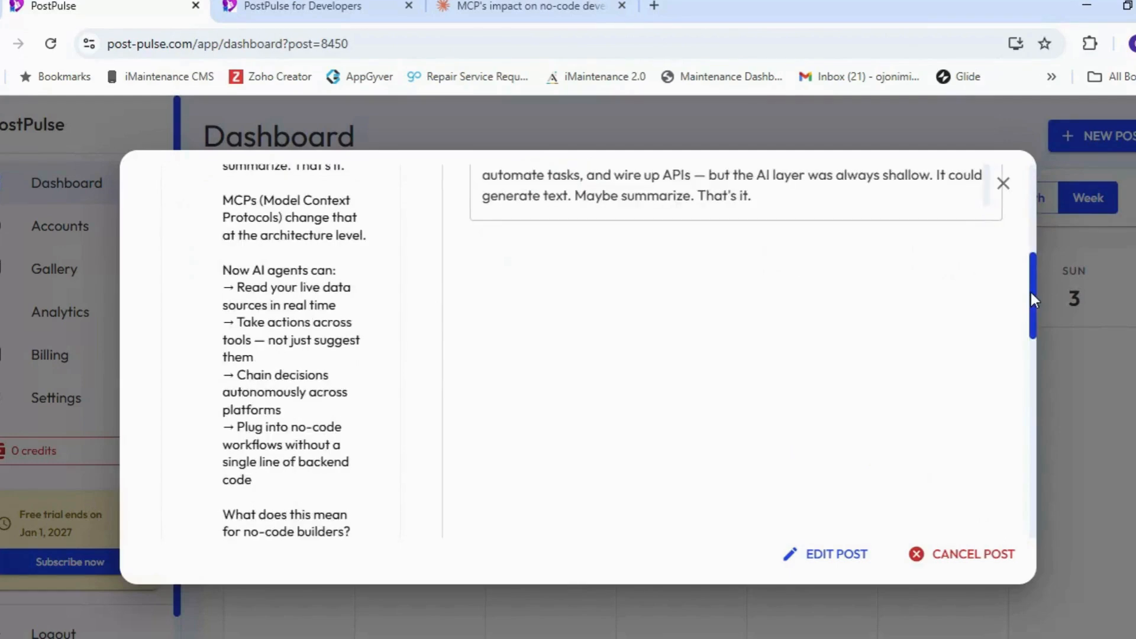
pyautogui.moveTo(1035, 333); pyautogui.dragTo(1031, 231)
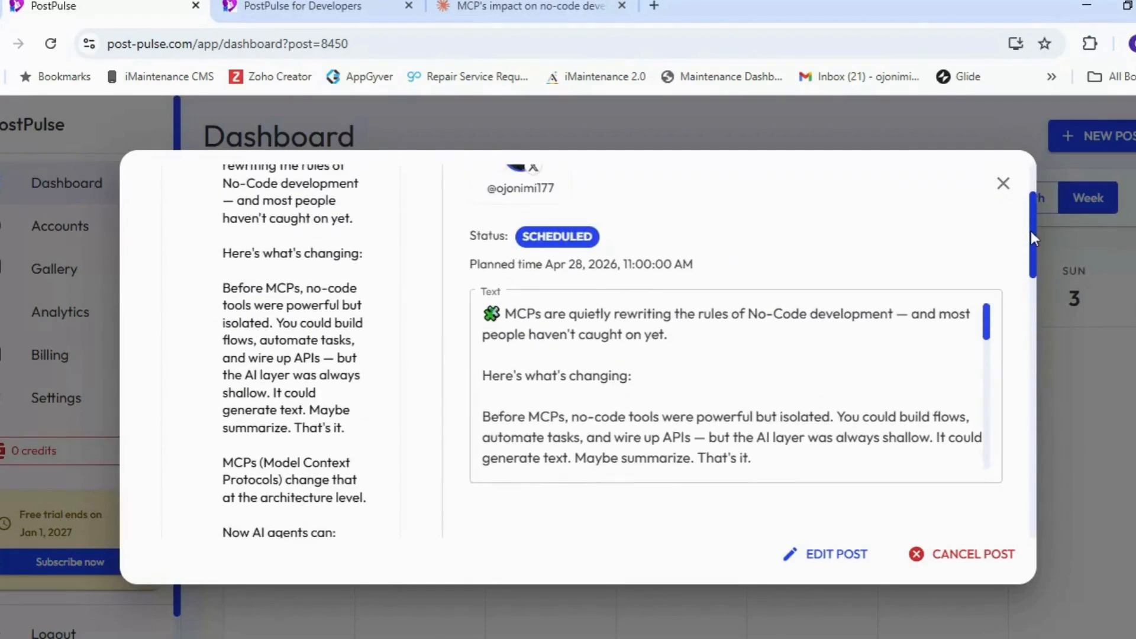